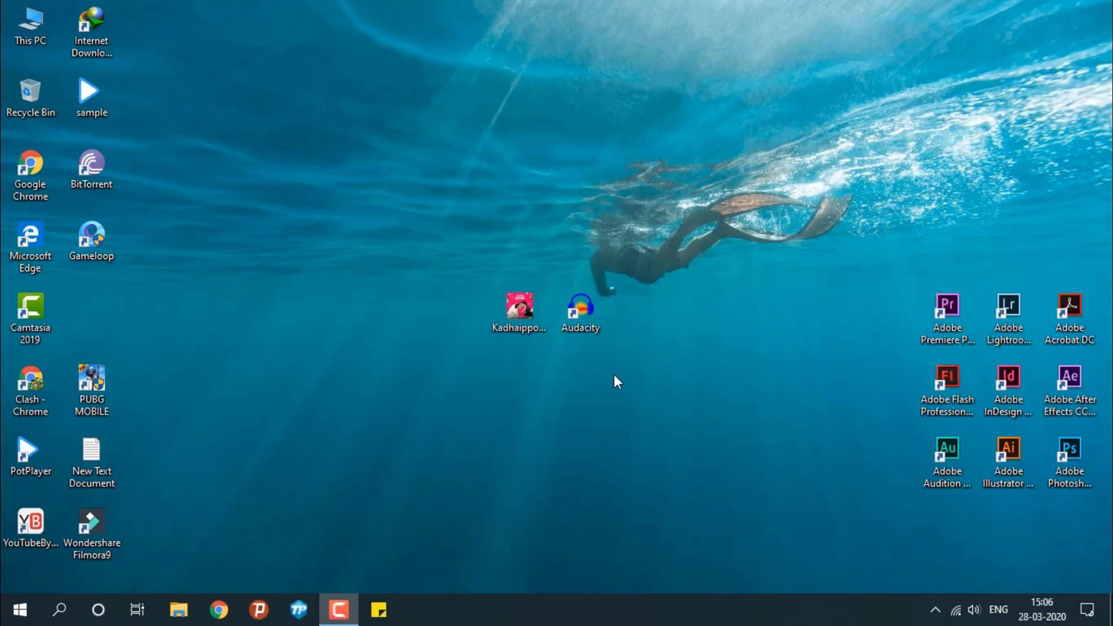
Launch Audacity and open the MP3 file Kadhaippoma-StarMusiQ.Top from the Desktop
{"action": "double_click", "coordinate": [581, 308]}
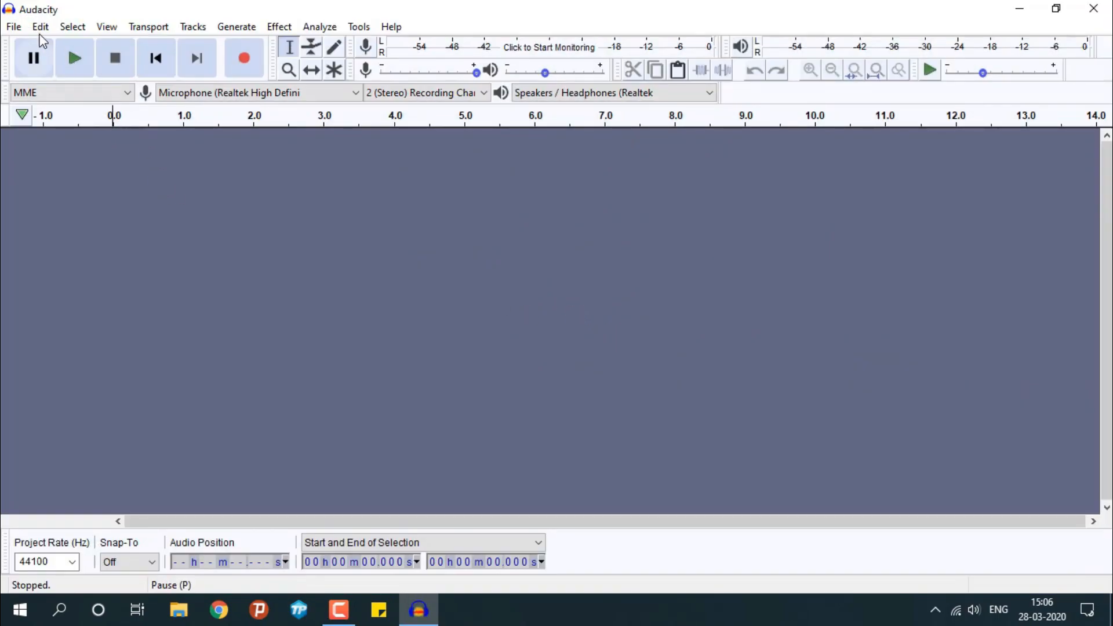
{"action": "left_click", "coordinate": [13, 27]}
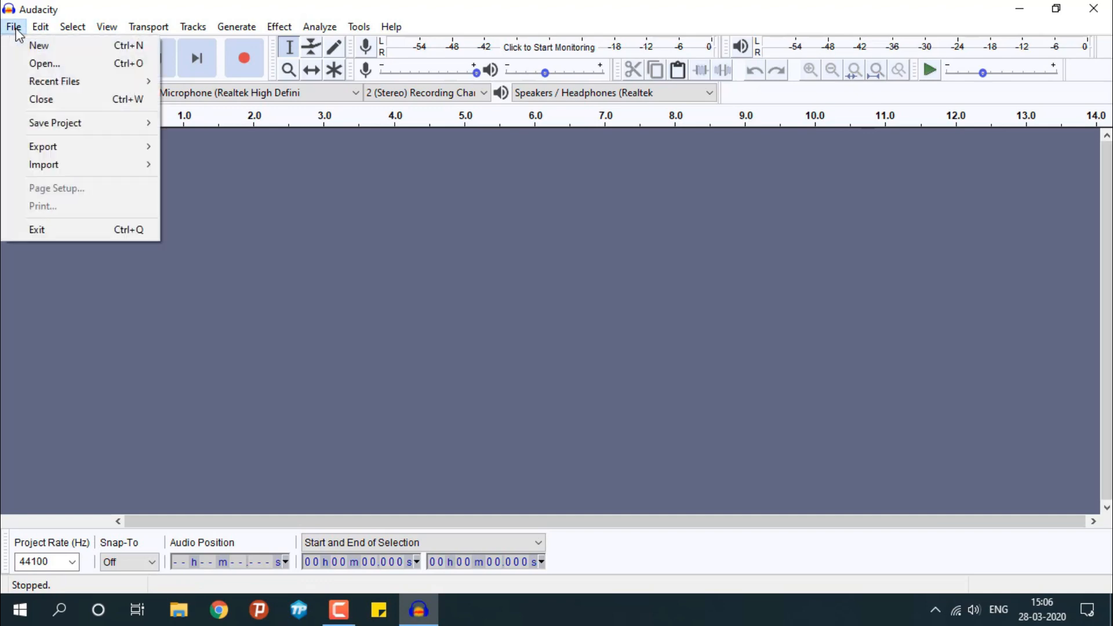
{"action": "left_click", "coordinate": [37, 64]}
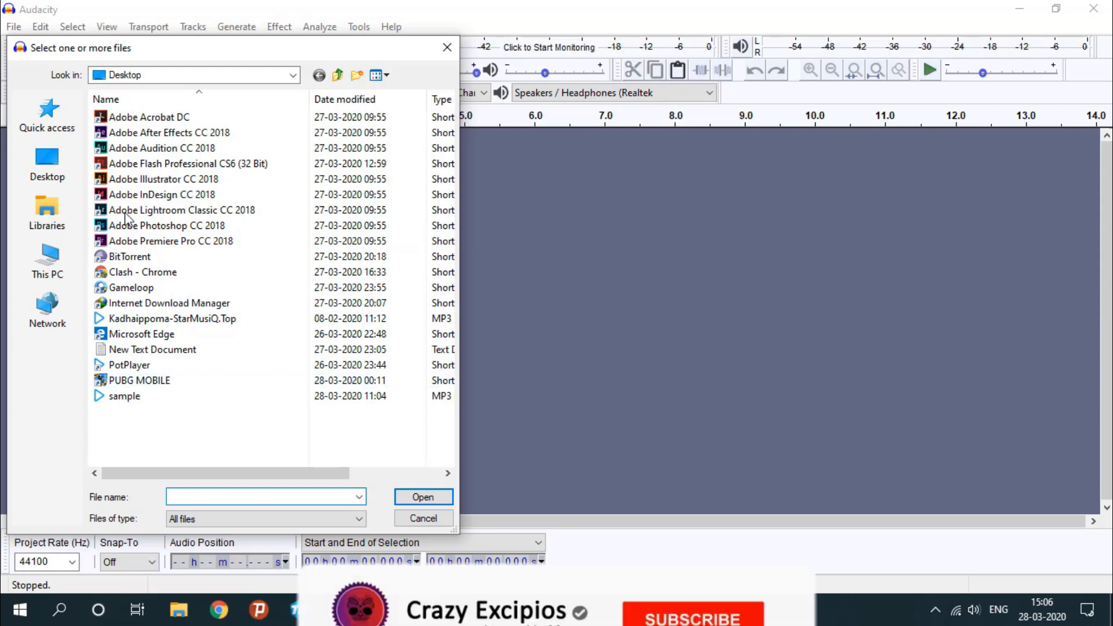
{"action": "left_click", "coordinate": [58, 152]}
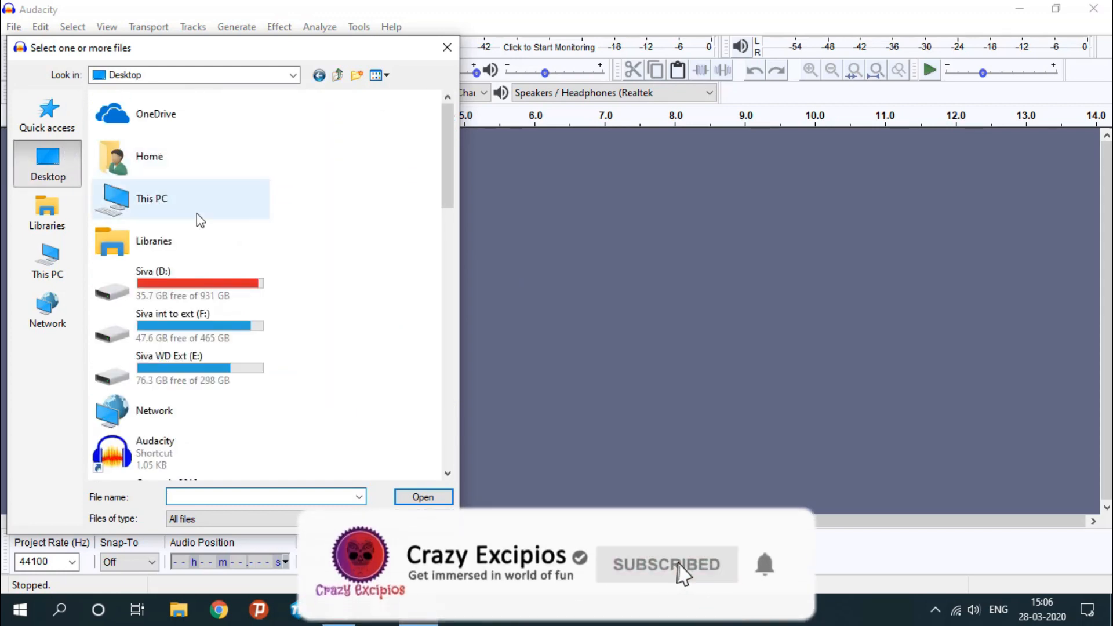
{"action": "double_click", "coordinate": [197, 216]}
{"action": "double_click", "coordinate": [176, 170]}
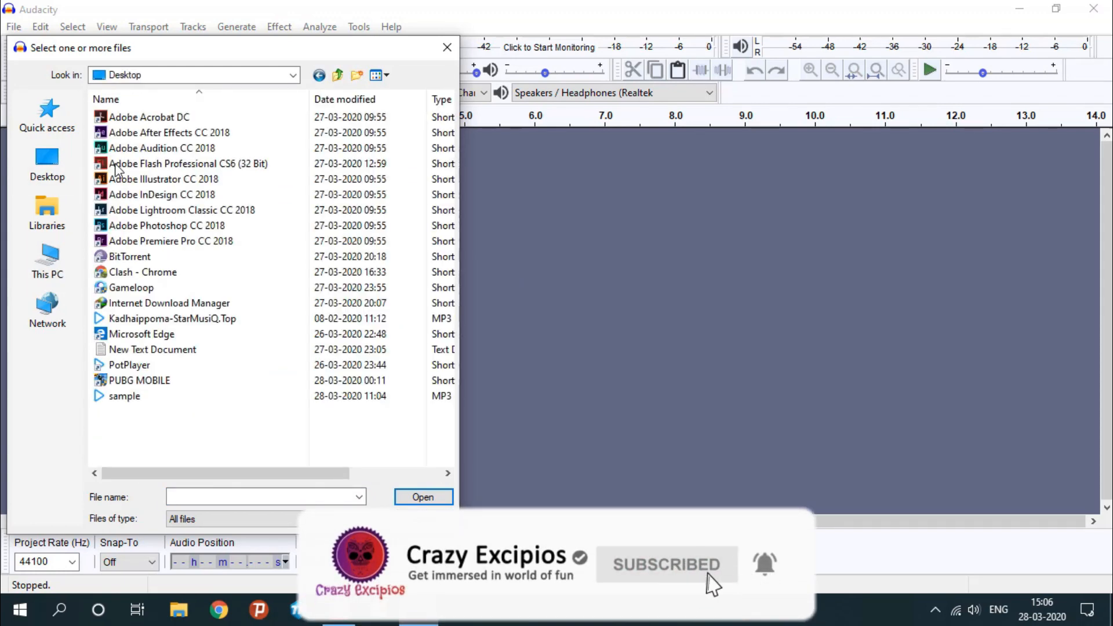
{"action": "double_click", "coordinate": [174, 320]}
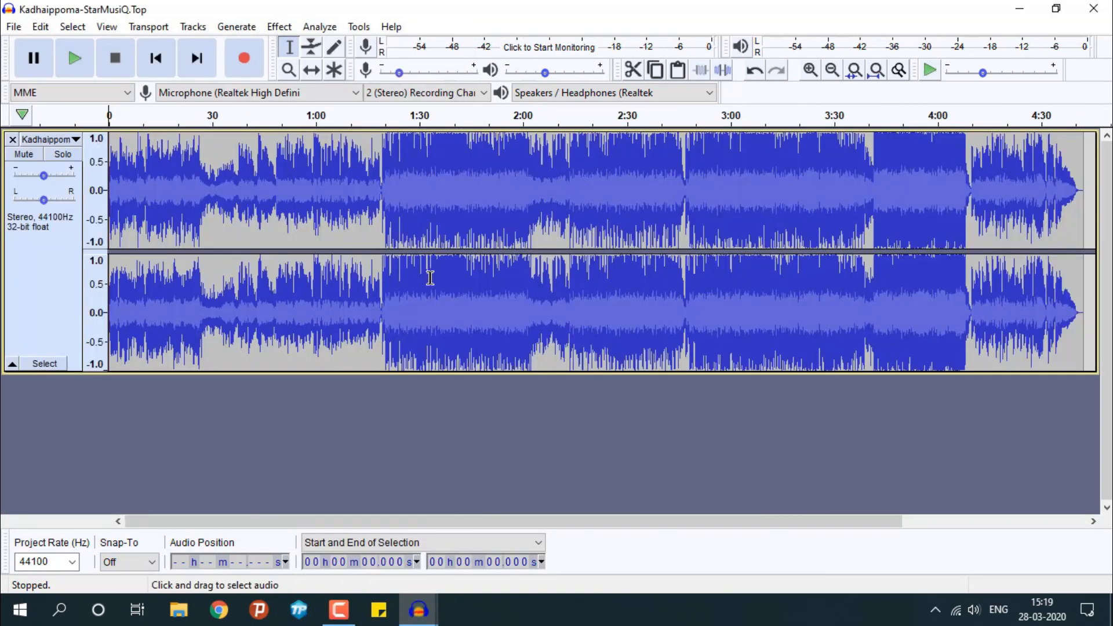
Play the original track from about the 35-second mark for a few seconds, and stop playback
{"action": "key", "text": "ctrl+a"}
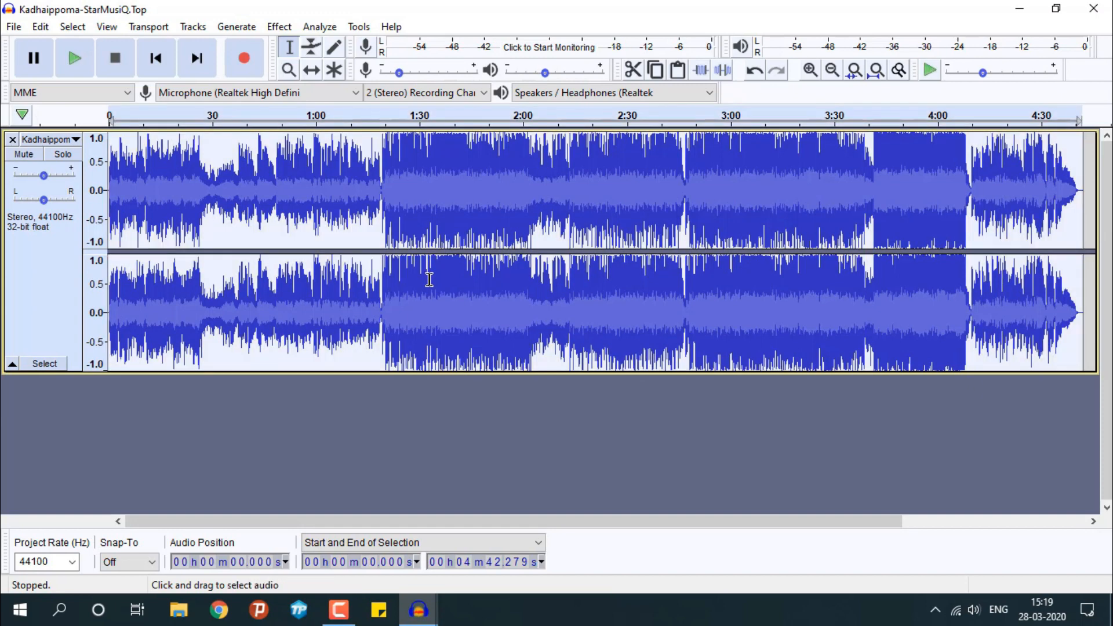
{"action": "left_click", "coordinate": [279, 209]}
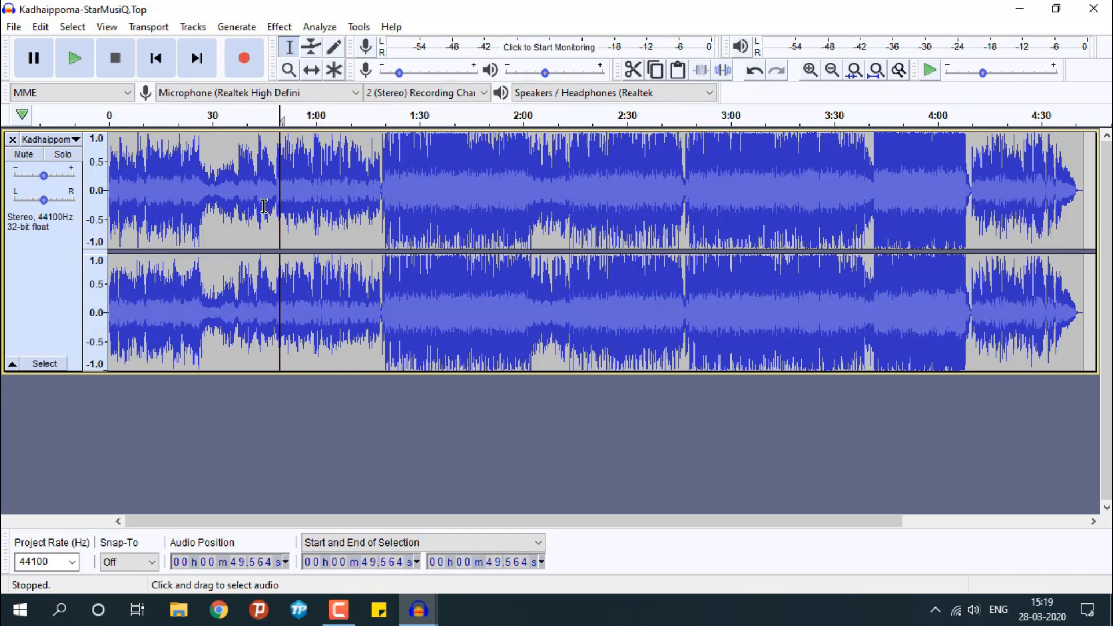
{"action": "left_click", "coordinate": [230, 201]}
{"action": "key", "text": "space"}
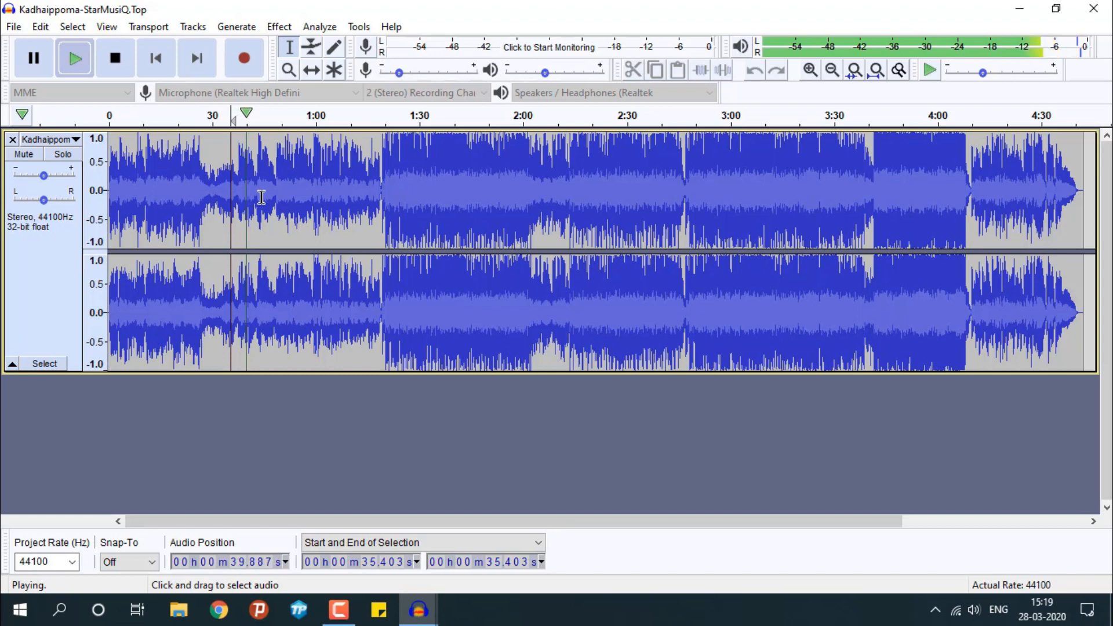
{"action": "key", "text": "space"}
Select the section from about 44 to 60 seconds, preview Vocal Reduction and Isolation with Remove Vocals, and apply it
{"action": "left_click_drag", "start_coordinate": [261, 195], "coordinate": [316, 200]}
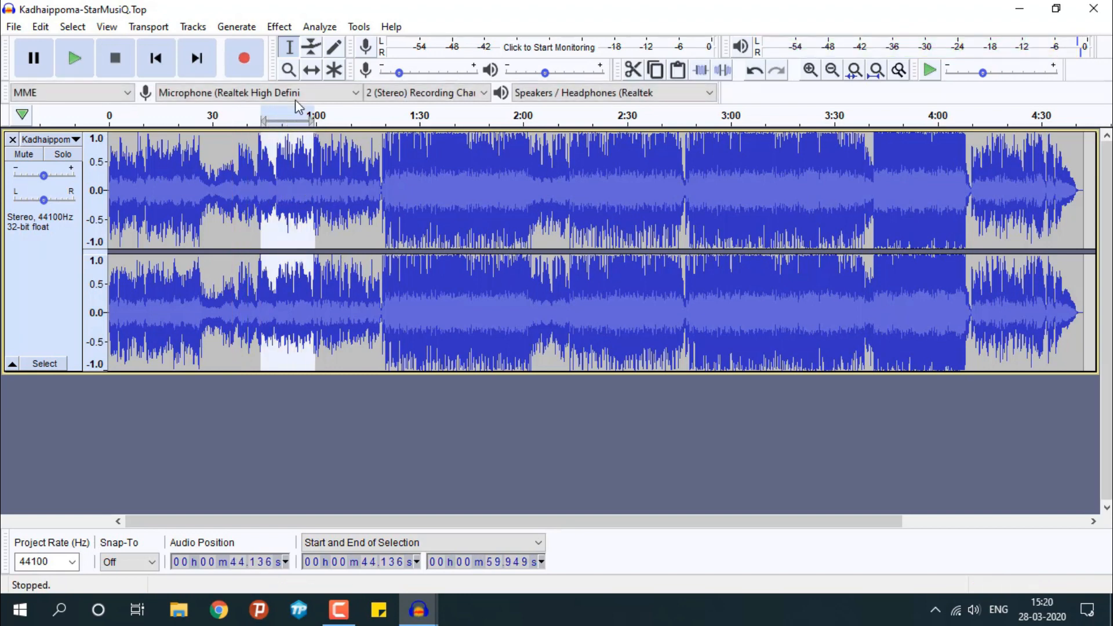
{"action": "left_click", "coordinate": [280, 29]}
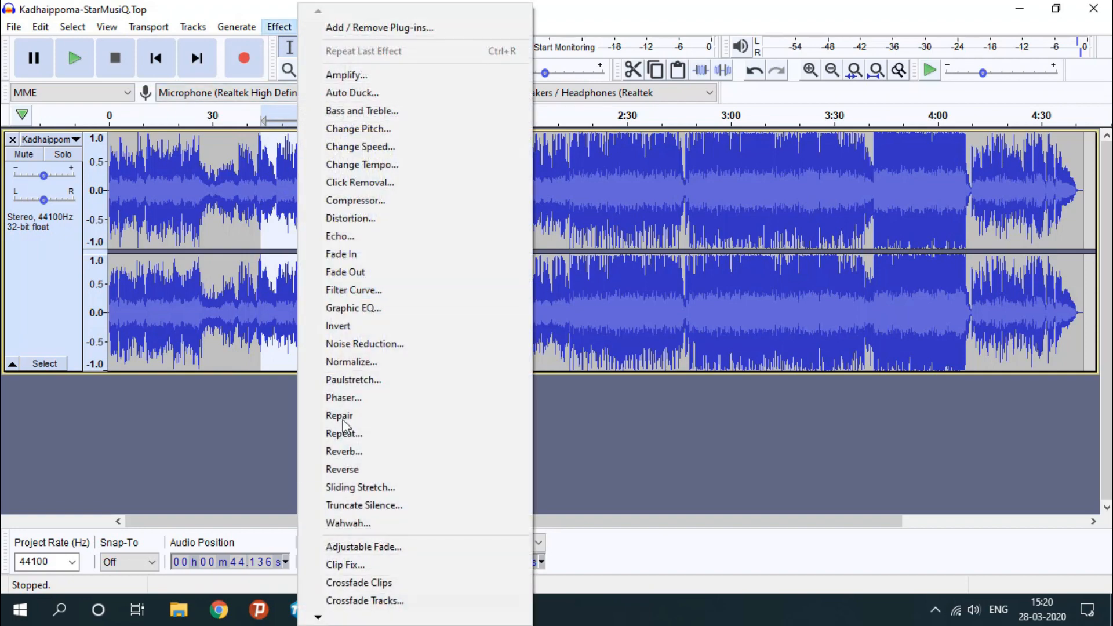
{"action": "mouse_move", "coordinate": [319, 618]}
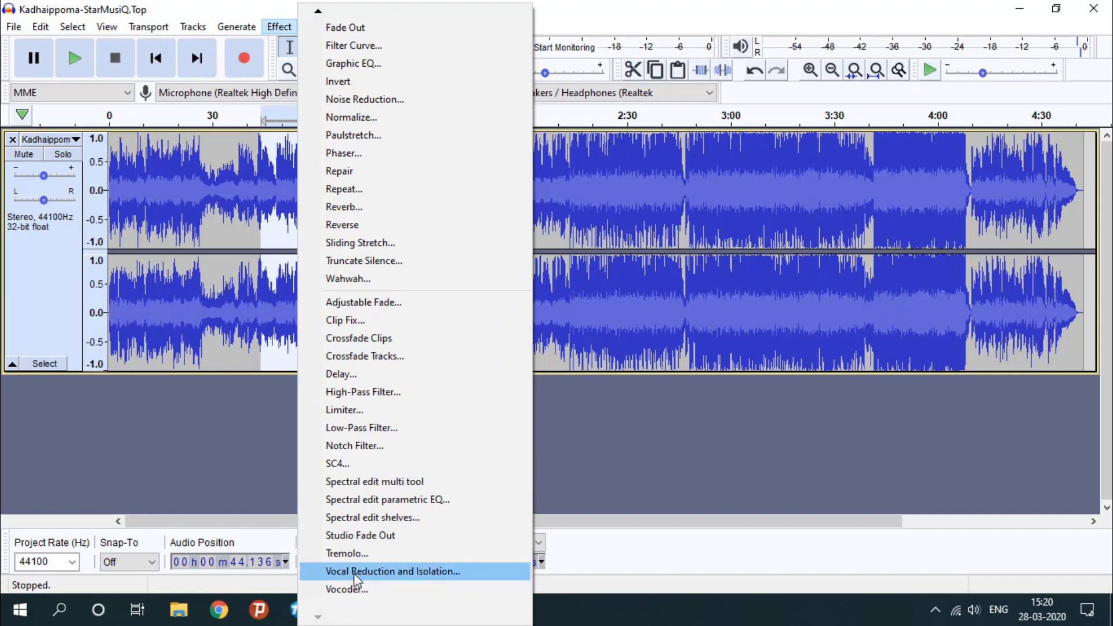
{"action": "left_click", "coordinate": [355, 572]}
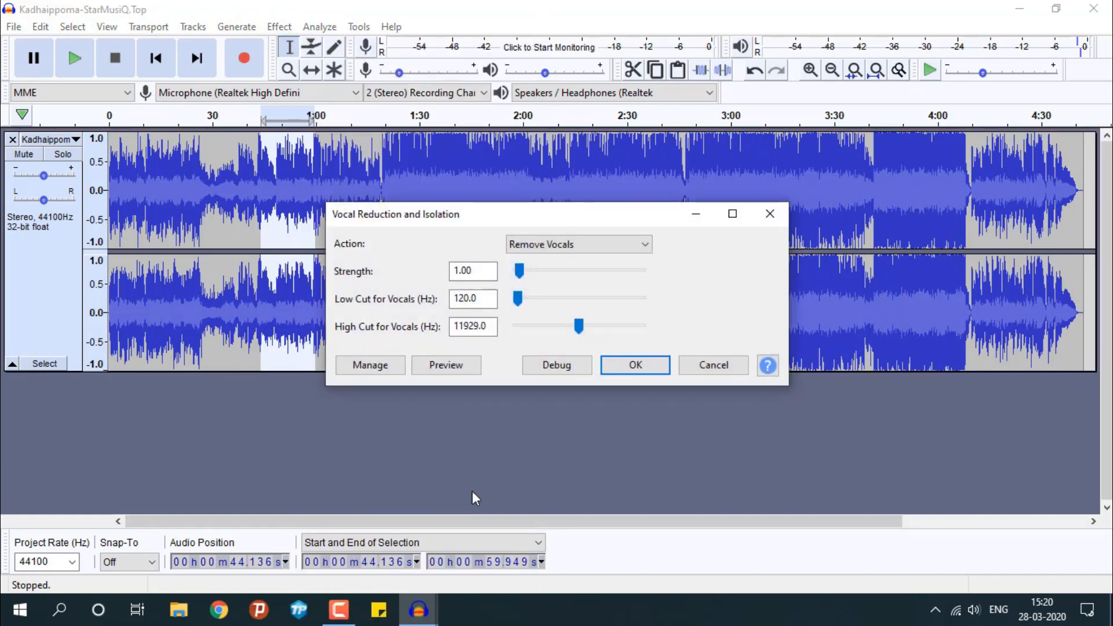
{"action": "left_click", "coordinate": [553, 244]}
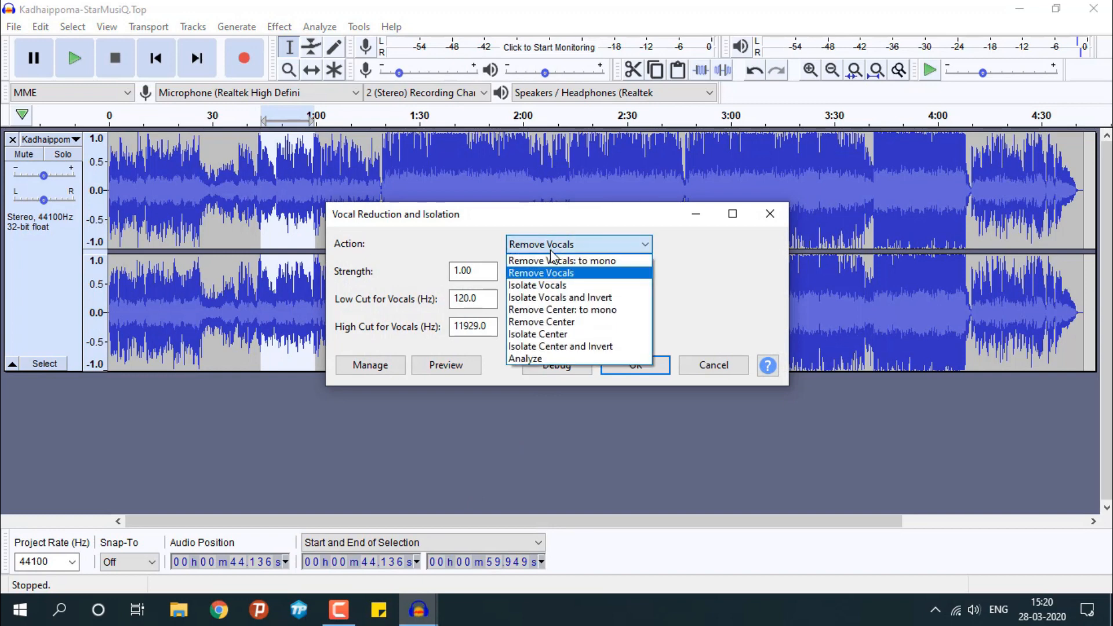
{"action": "left_click", "coordinate": [554, 268]}
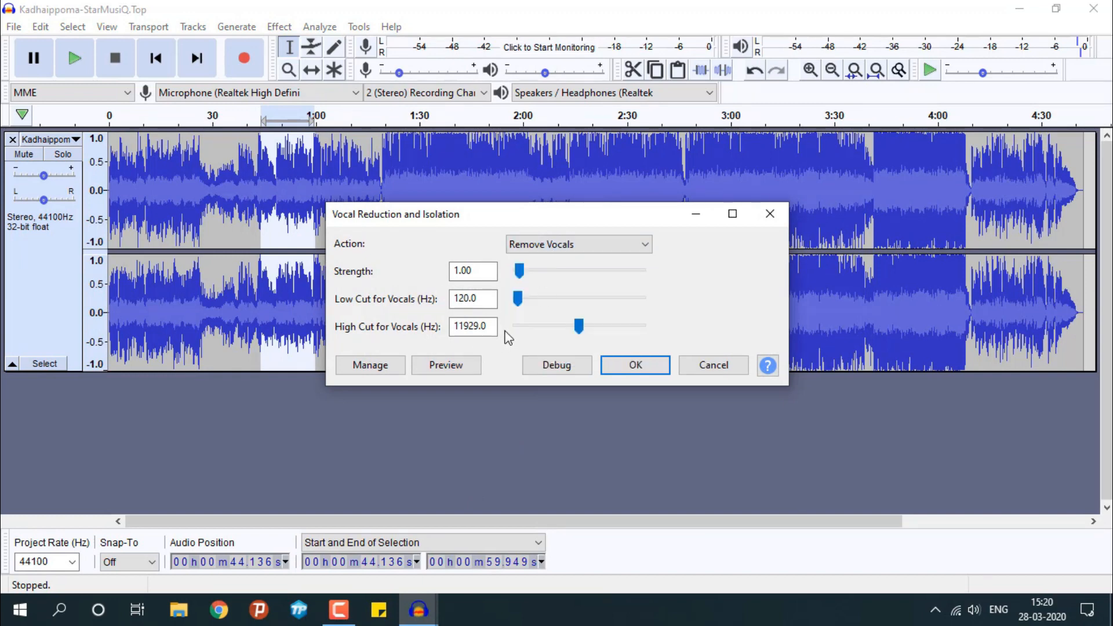
{"action": "left_click", "coordinate": [454, 366]}
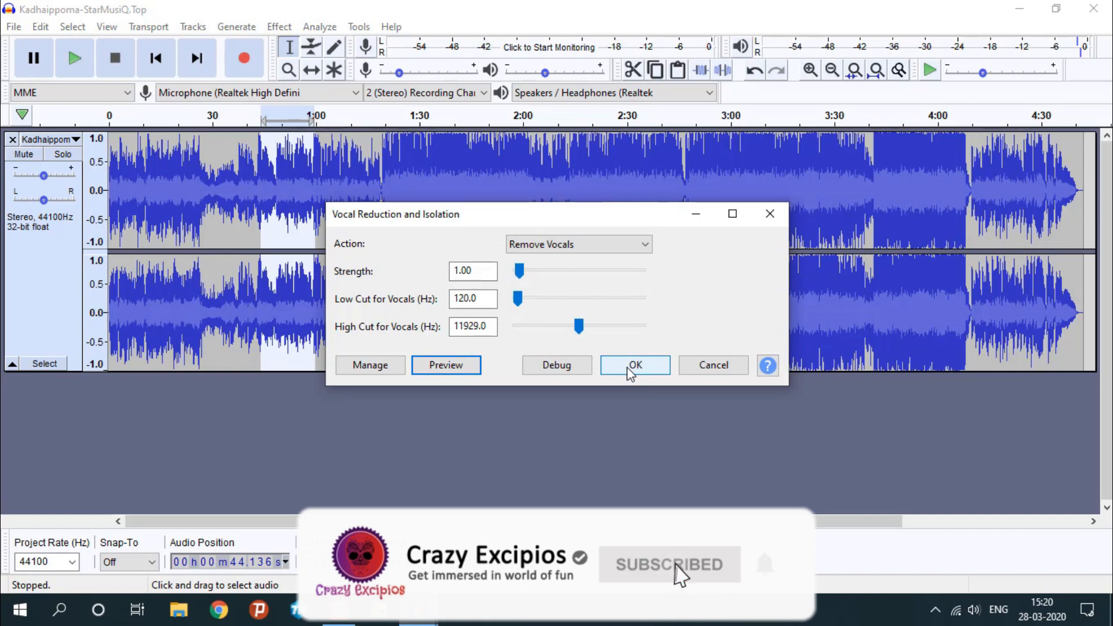
{"action": "left_click", "coordinate": [630, 371]}
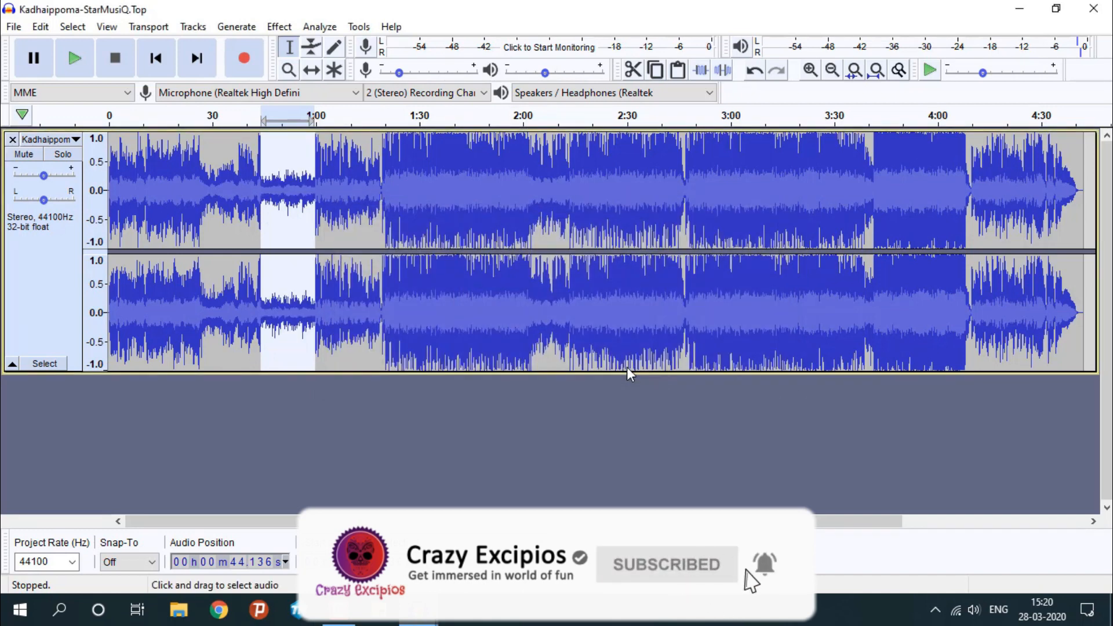
Play the processed section from about the 40-second mark, stop playback, and undo the vocal removal
{"action": "left_click", "coordinate": [247, 197]}
{"action": "key", "text": "space"}
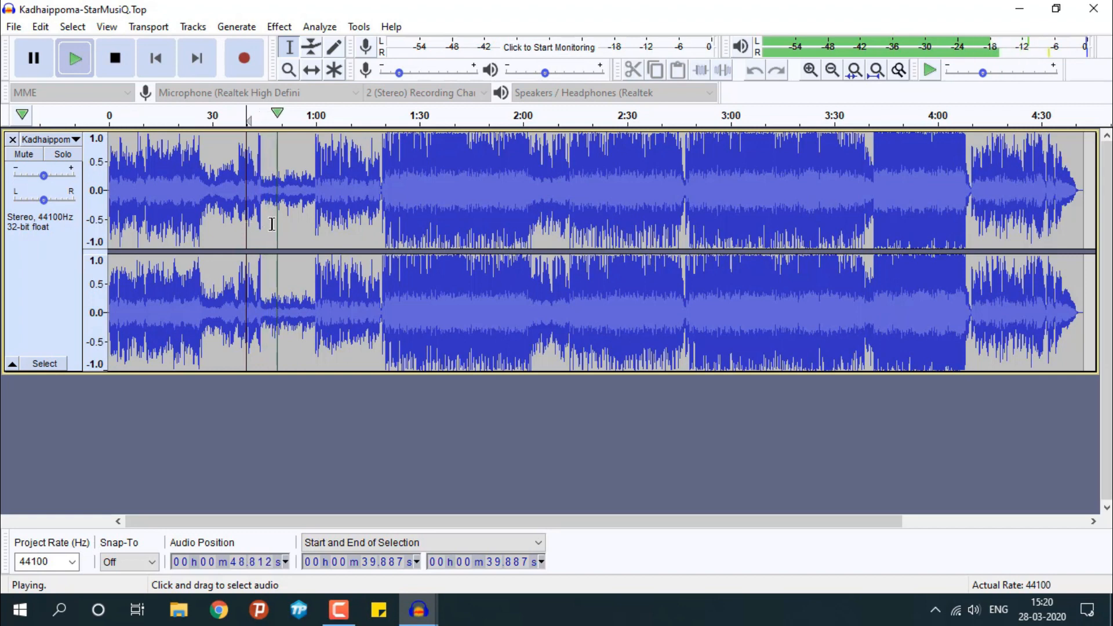
{"action": "left_click", "coordinate": [115, 58]}
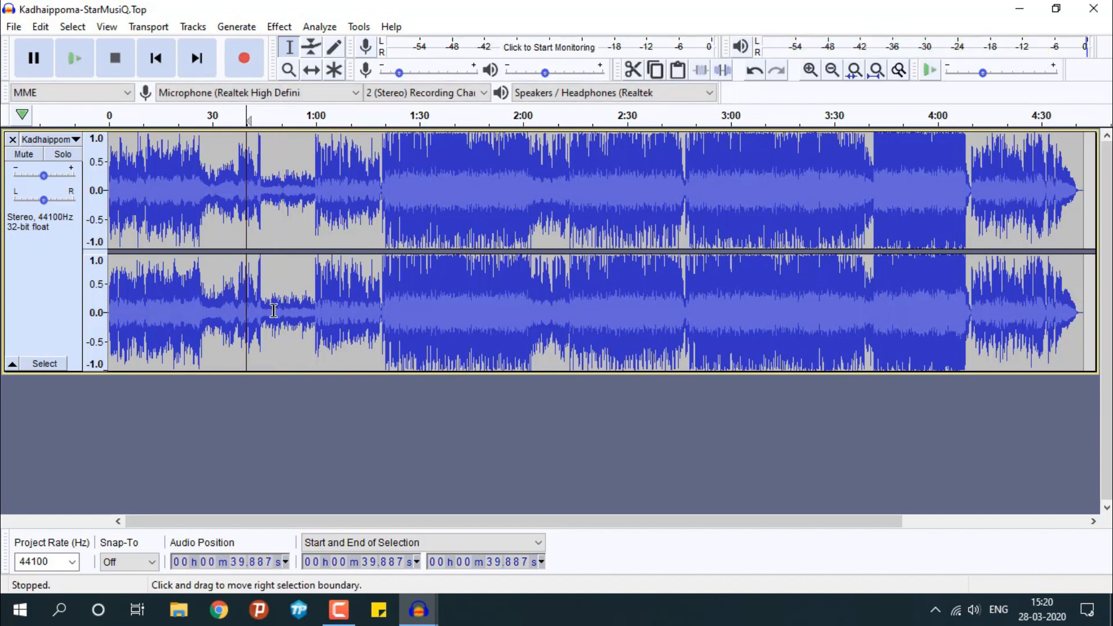
{"action": "key", "text": "ctrl+z"}
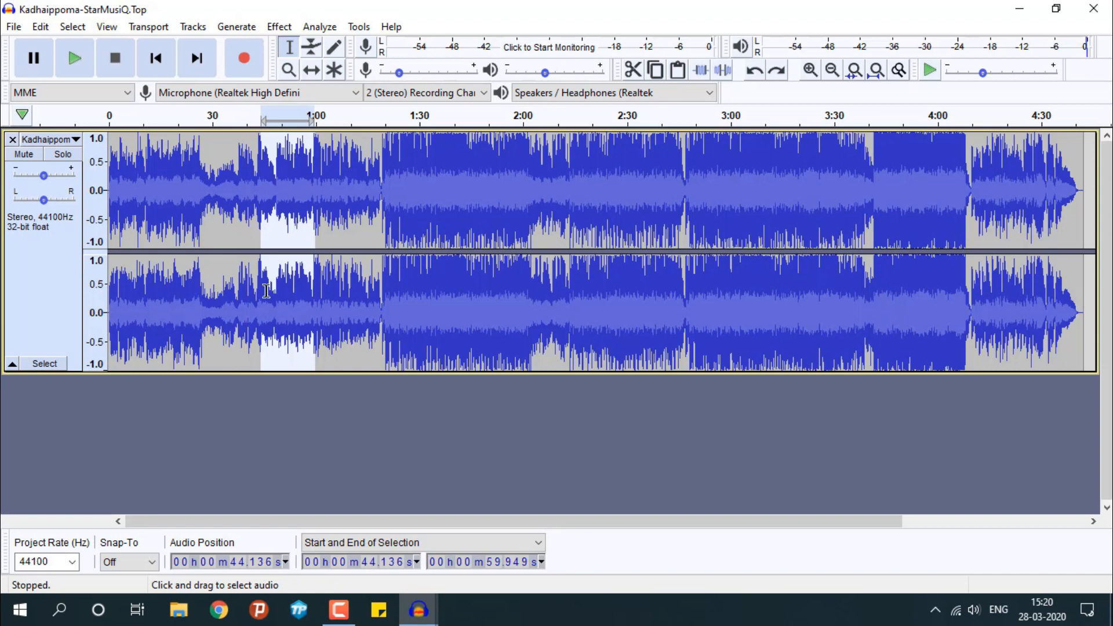
Select the entire track and apply Vocal Reduction and Isolation with the Remove Vocals action
{"action": "key", "text": "ctrl+a"}
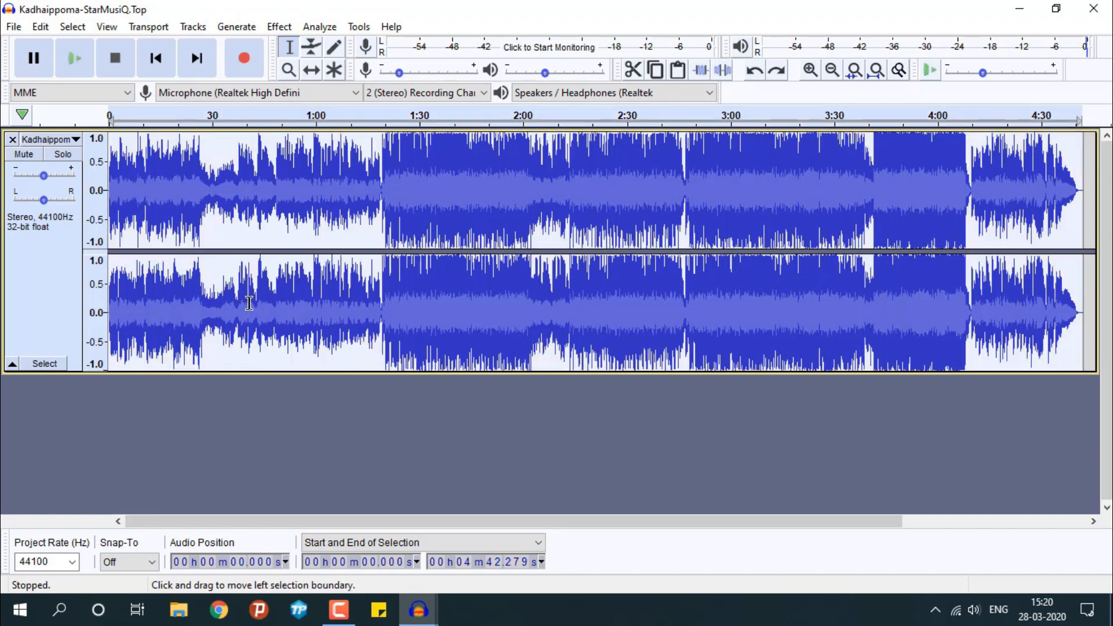
{"action": "left_click", "coordinate": [281, 28]}
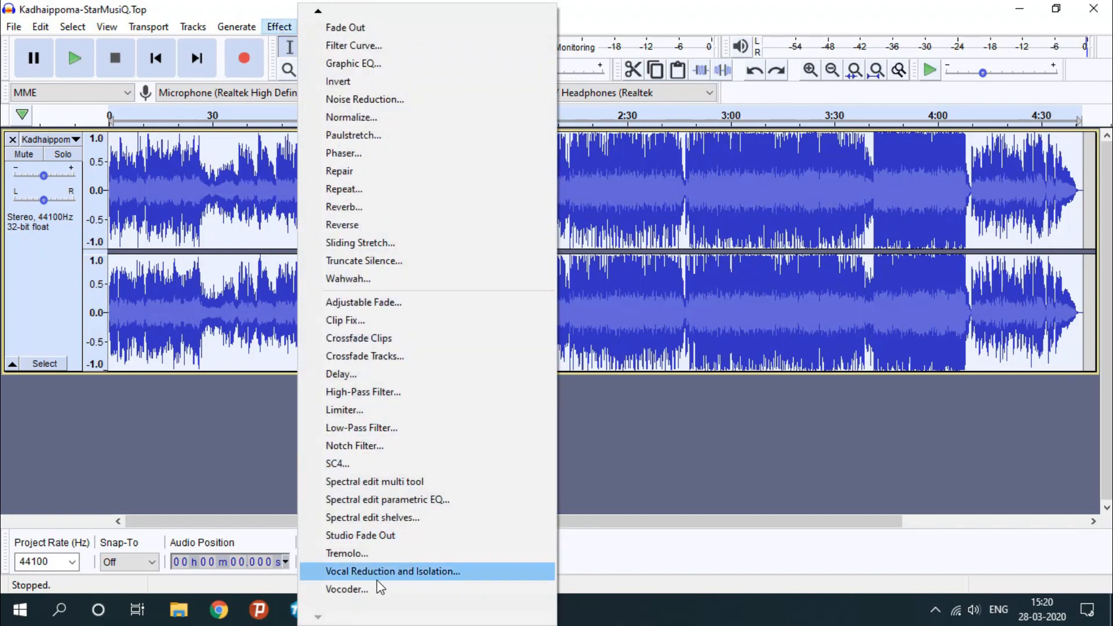
{"action": "left_click", "coordinate": [384, 573]}
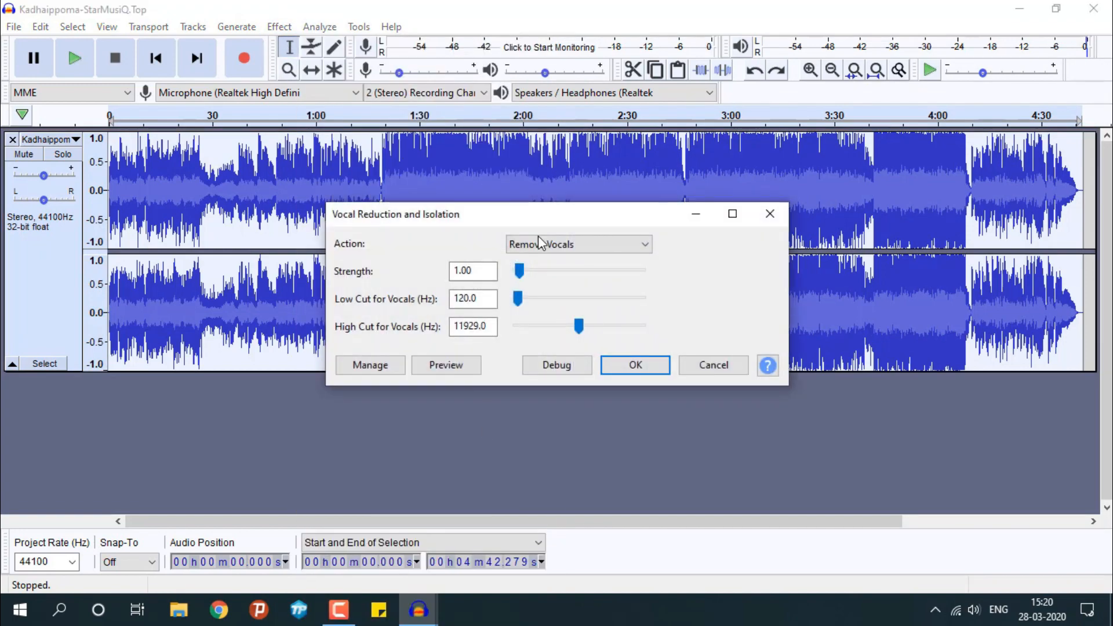
{"action": "left_click", "coordinate": [539, 242]}
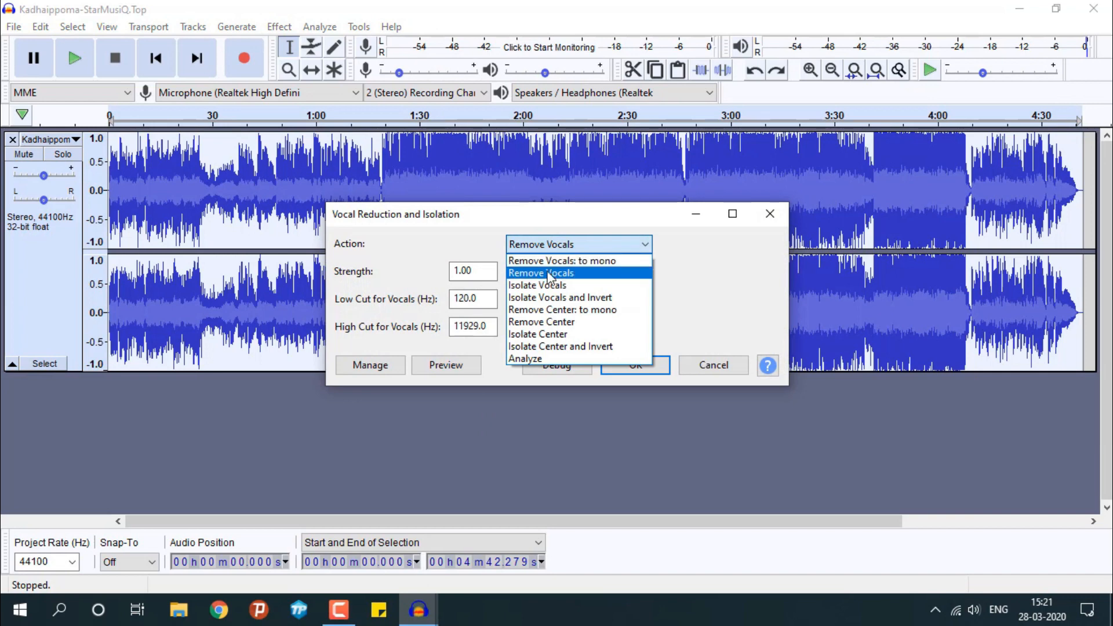
{"action": "left_click", "coordinate": [548, 274]}
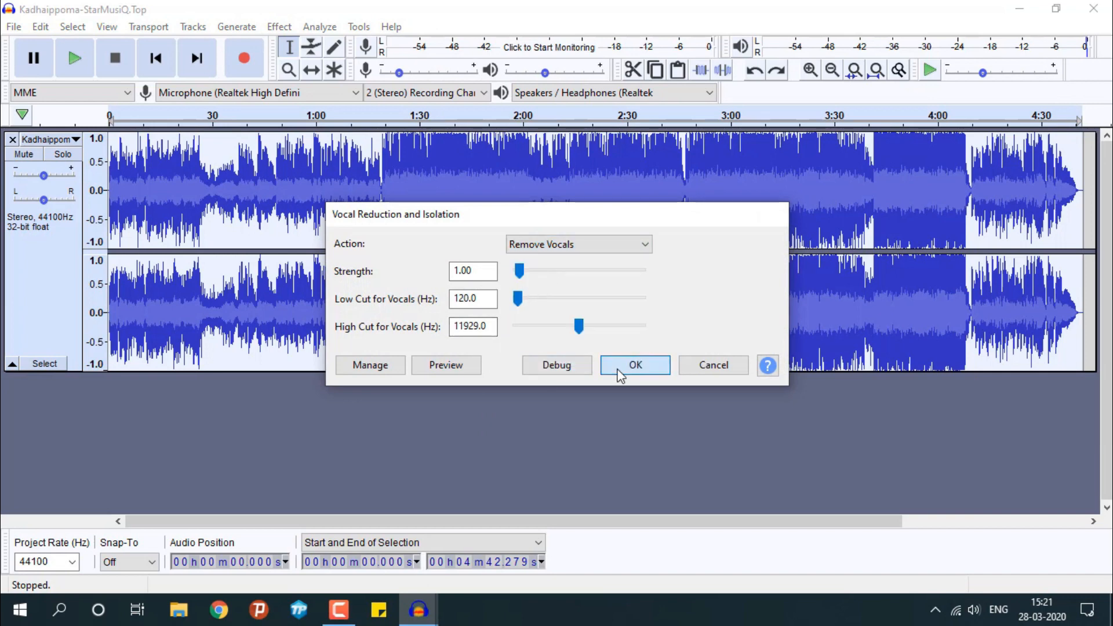
{"action": "left_click", "coordinate": [618, 369]}
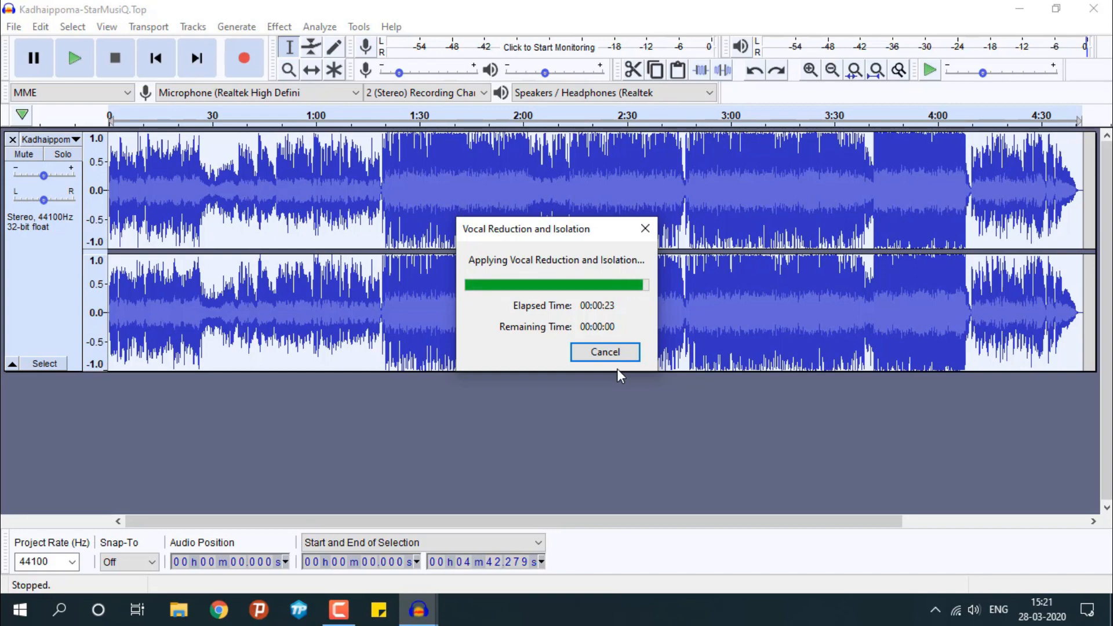
Play the processed track from about 24 seconds and from about 32 seconds, and stop playback
{"action": "left_click", "coordinate": [190, 209]}
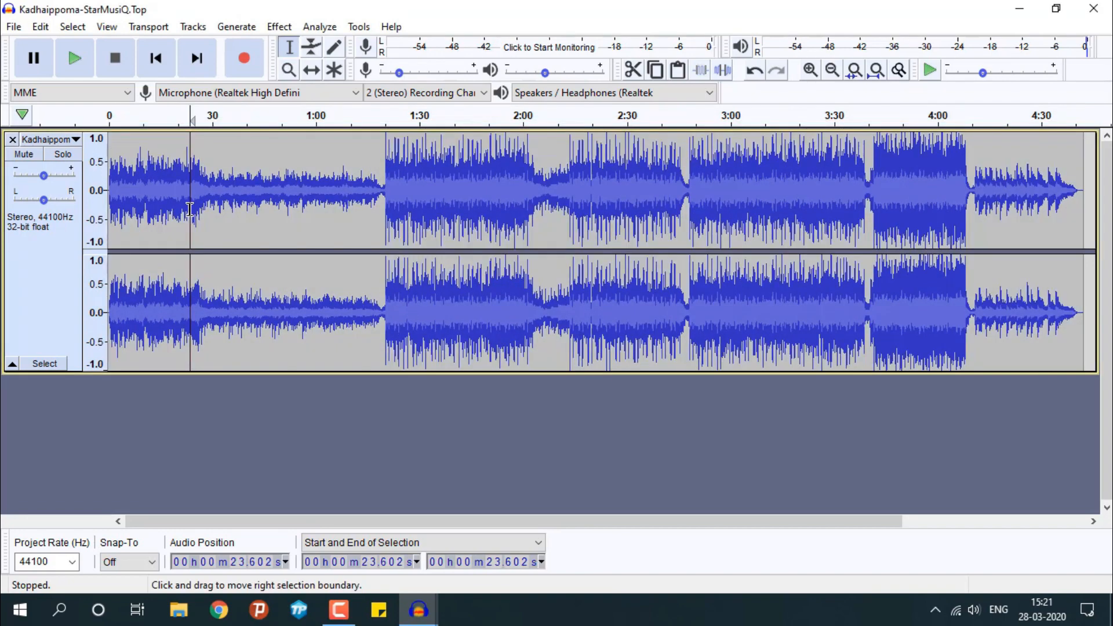
{"action": "key", "text": "space"}
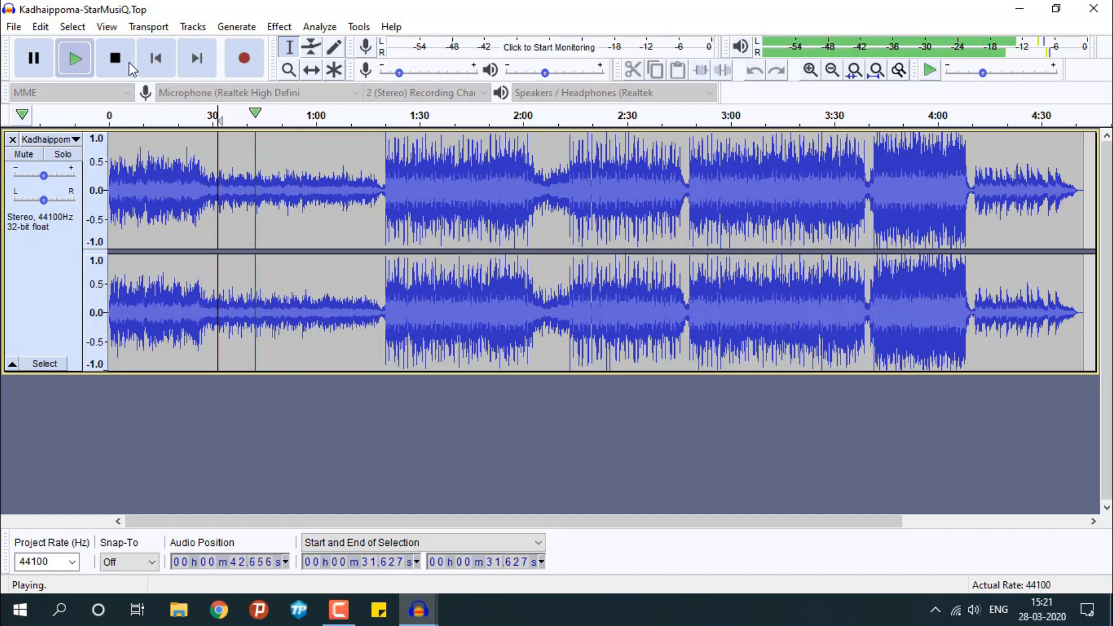
{"action": "key", "text": "space"}
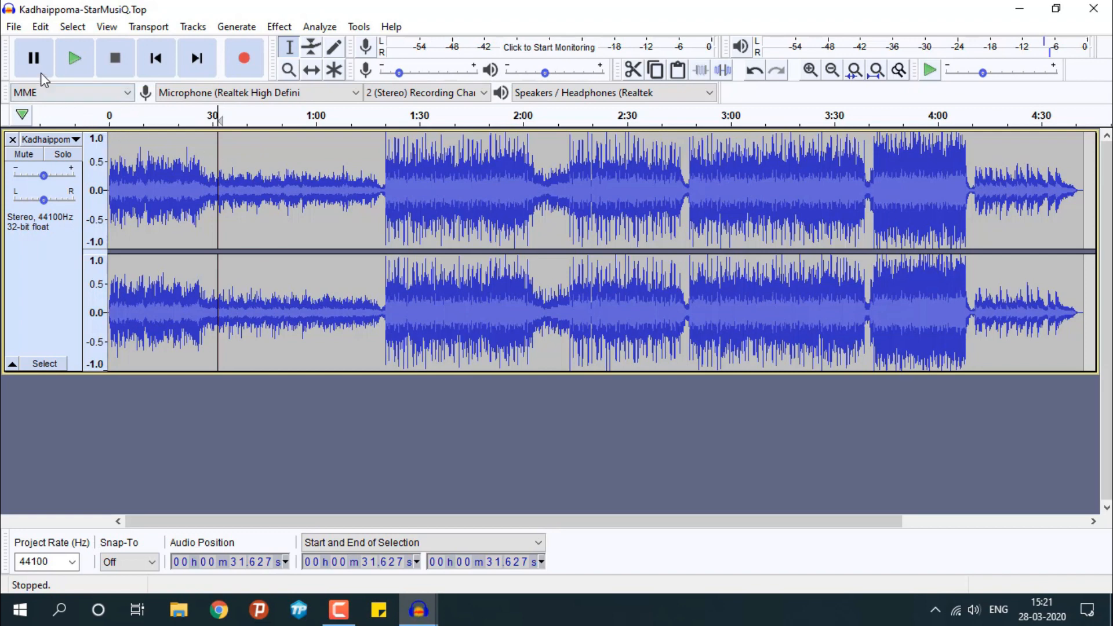
Export the track to the Desktop as an MP3 named Kadhaippoma karoke1, keeping the default format options and existing metadata tags
{"action": "left_click", "coordinate": [14, 26]}
{"action": "mouse_move", "coordinate": [67, 145]}
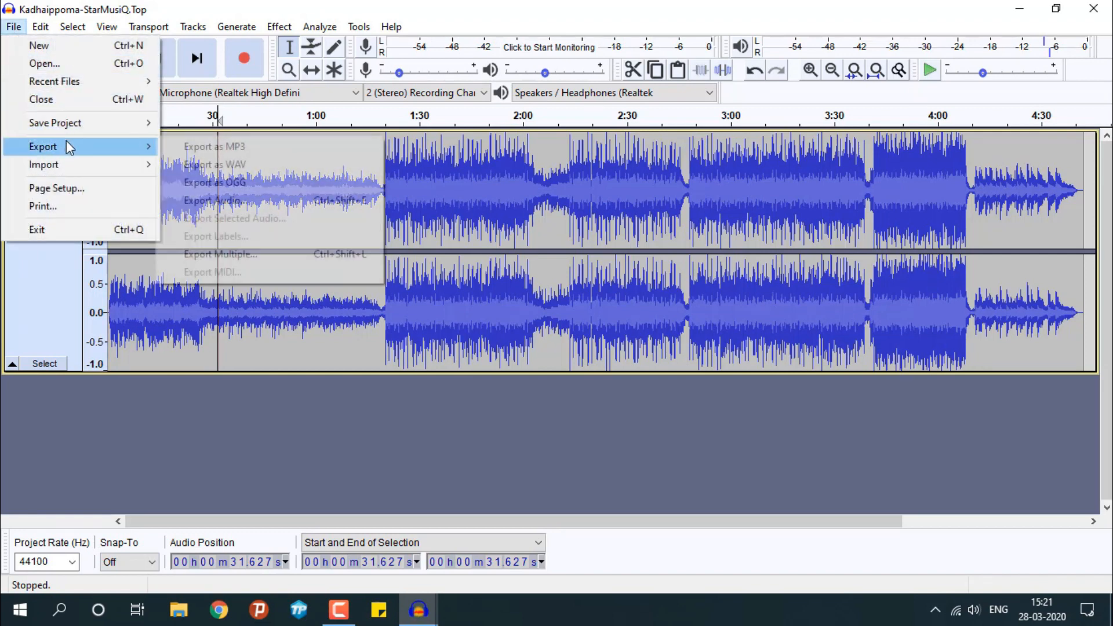
{"action": "left_click", "coordinate": [215, 149]}
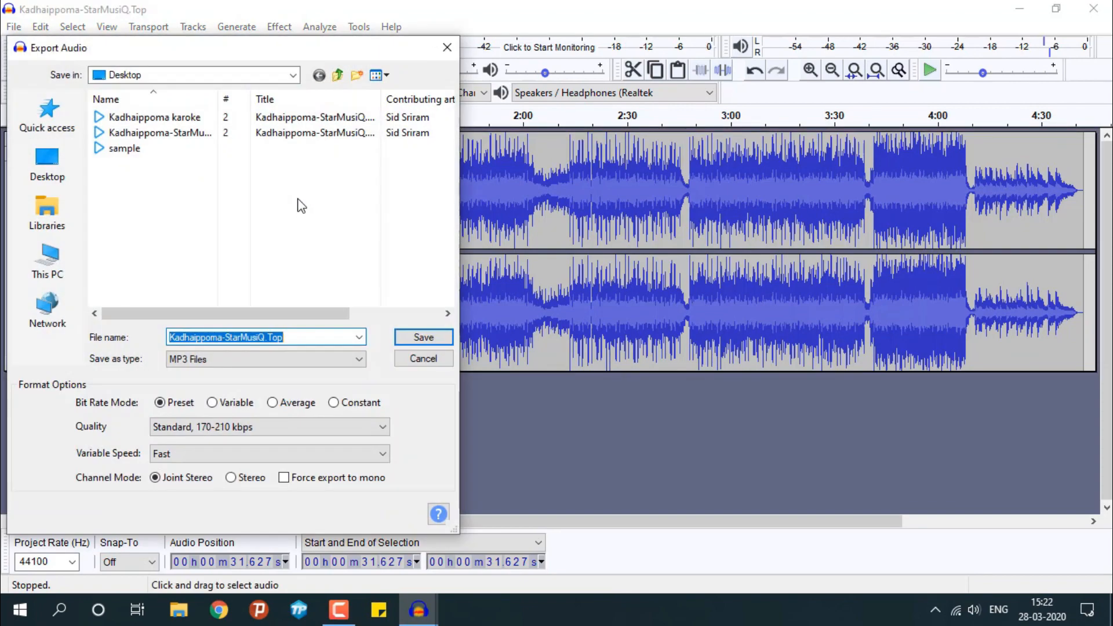
{"action": "left_click", "coordinate": [295, 334]}
{"action": "key", "text": "BackSpace"}
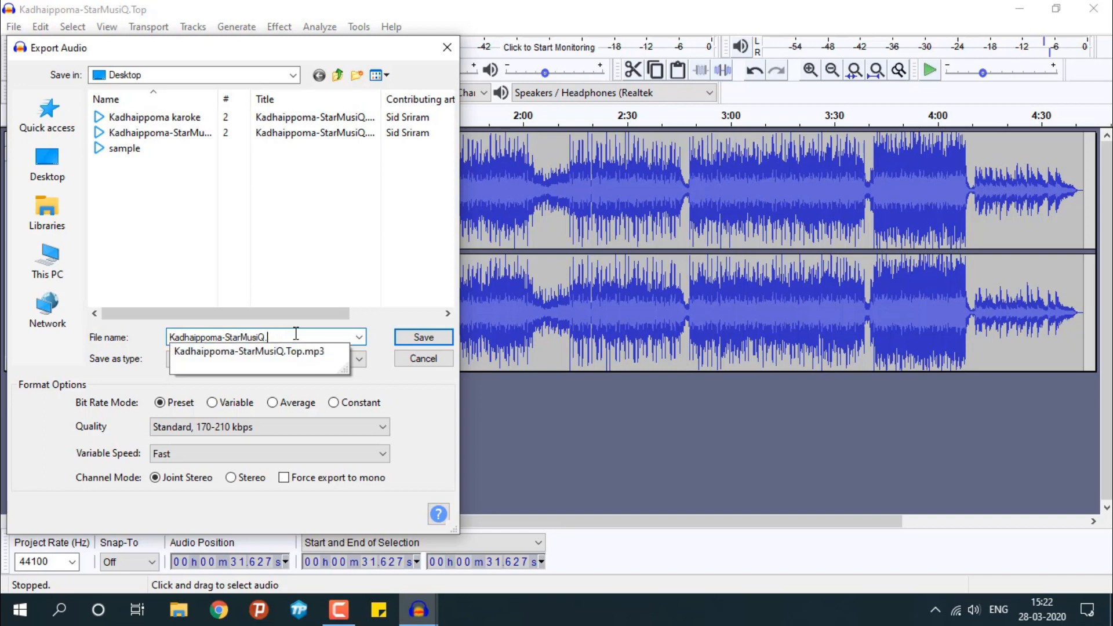
{"action": "key", "text": "BackSpace"}
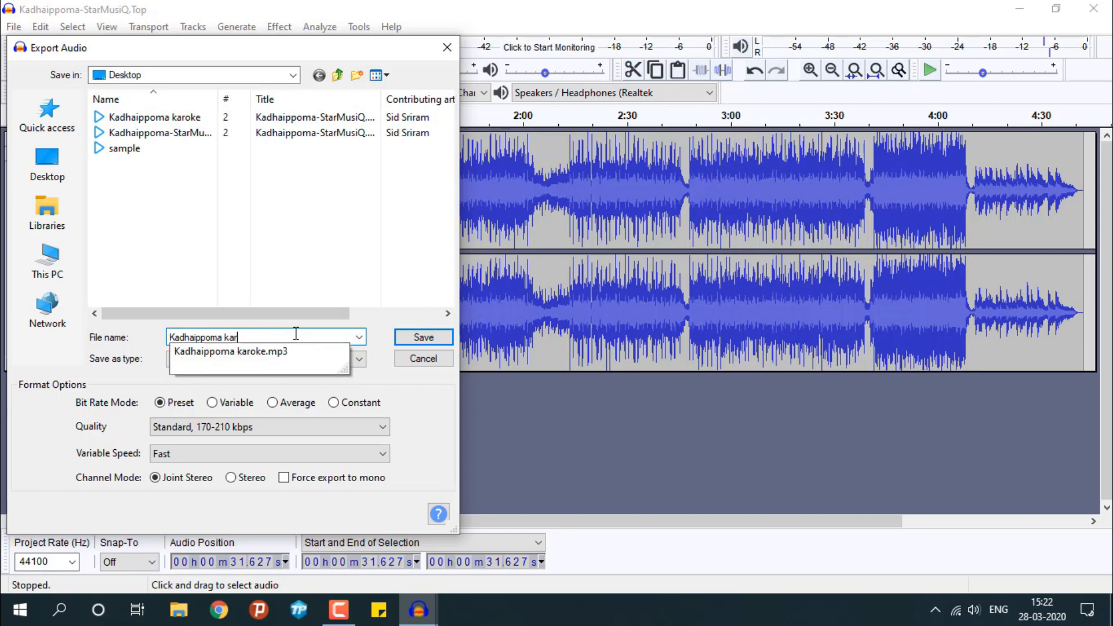
{"action": "type", "text": "karoke1"}
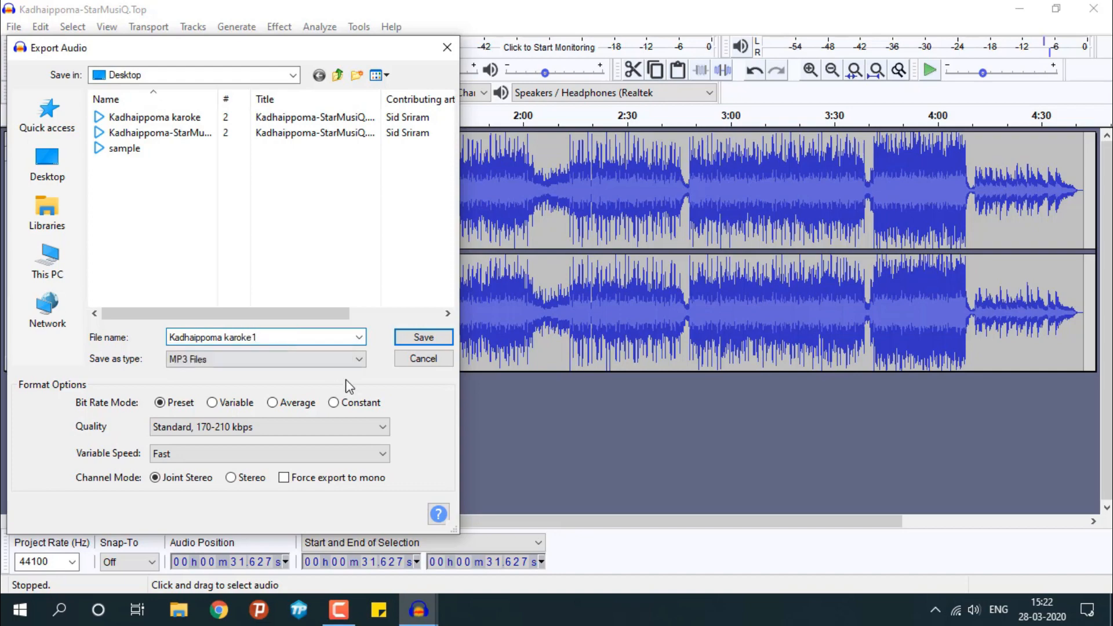
{"action": "left_click", "coordinate": [426, 341]}
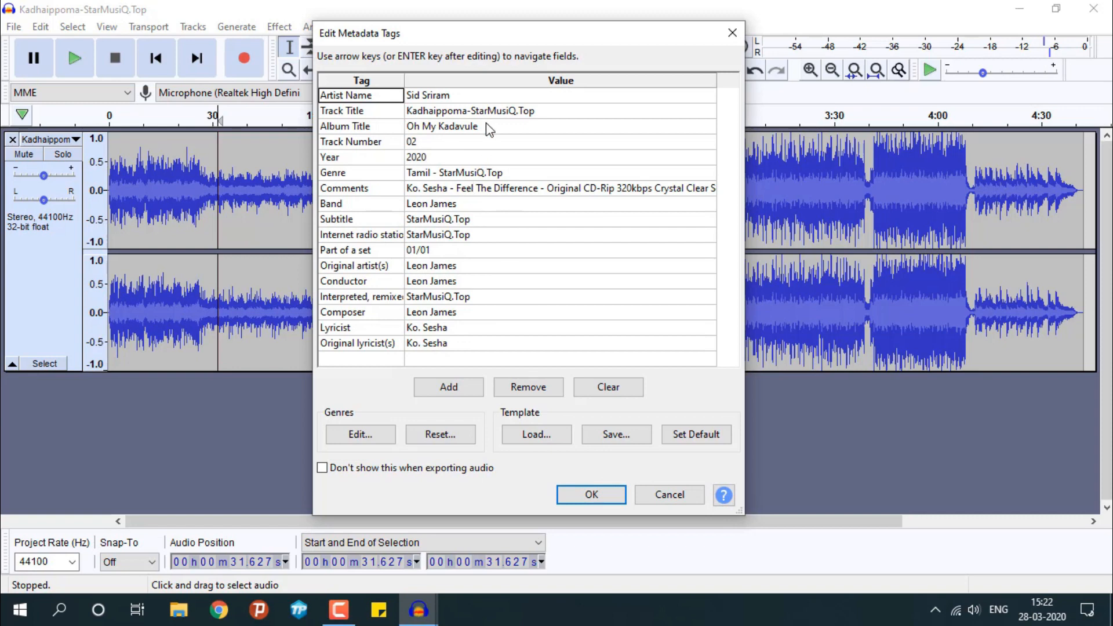
{"action": "left_click", "coordinate": [591, 494]}
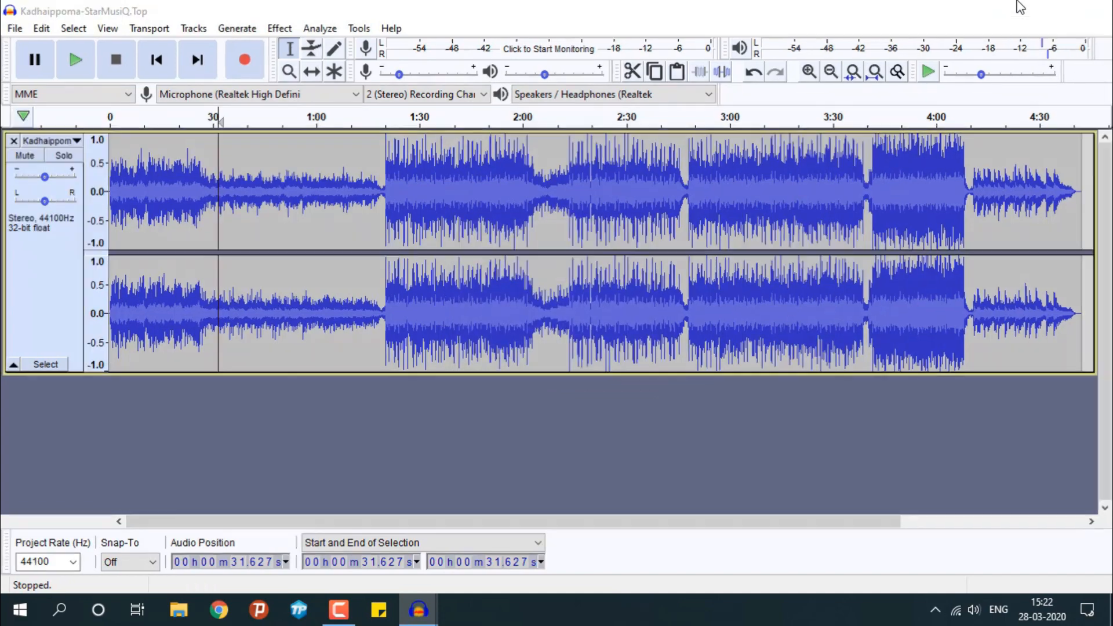
Undo the edits back to an empty project and minimize the window to reach the desktop
{"action": "key", "text": "ctrl+z"}
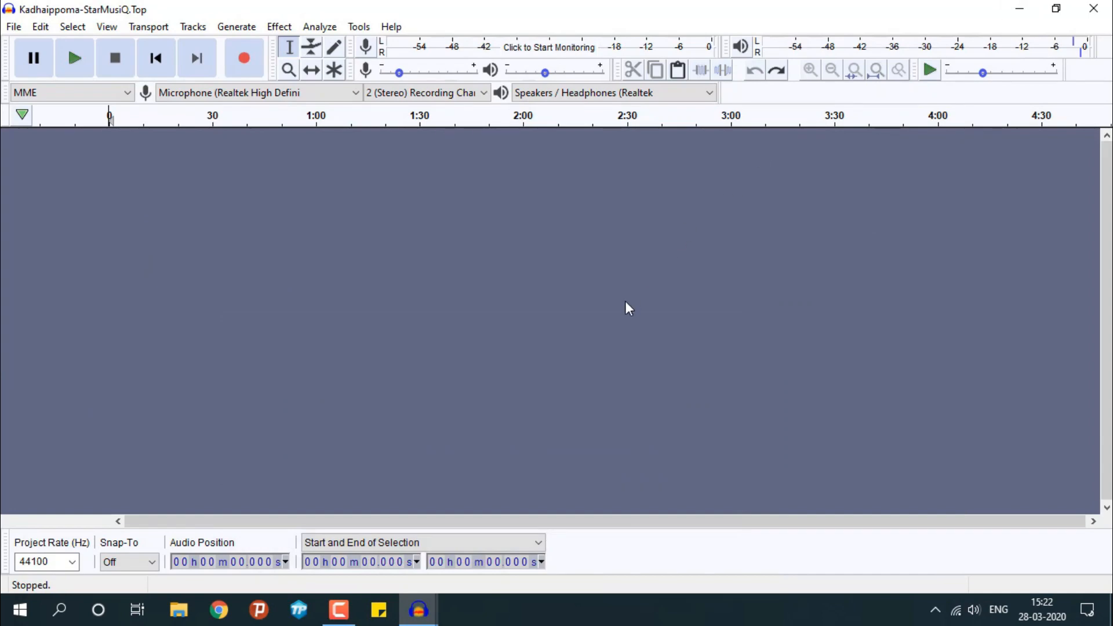
{"action": "left_click", "coordinate": [1020, 9]}
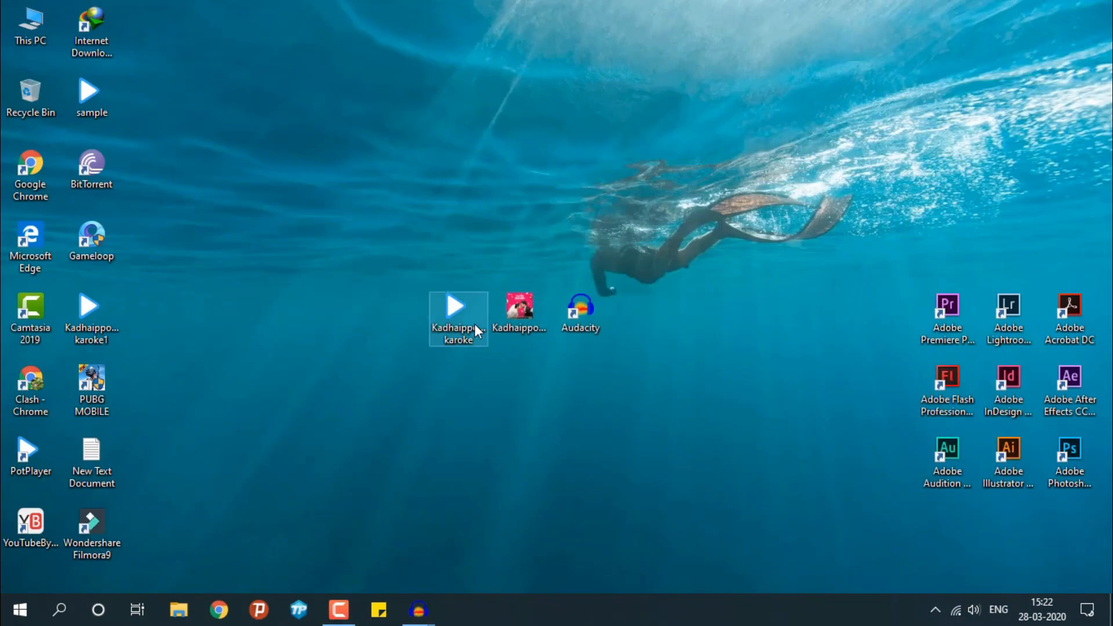
Delete the Kadhaippoma karoke file from the desktop and move Kadhaippoma karoke1 into its place beside the original song
{"action": "key", "text": "Delete"}
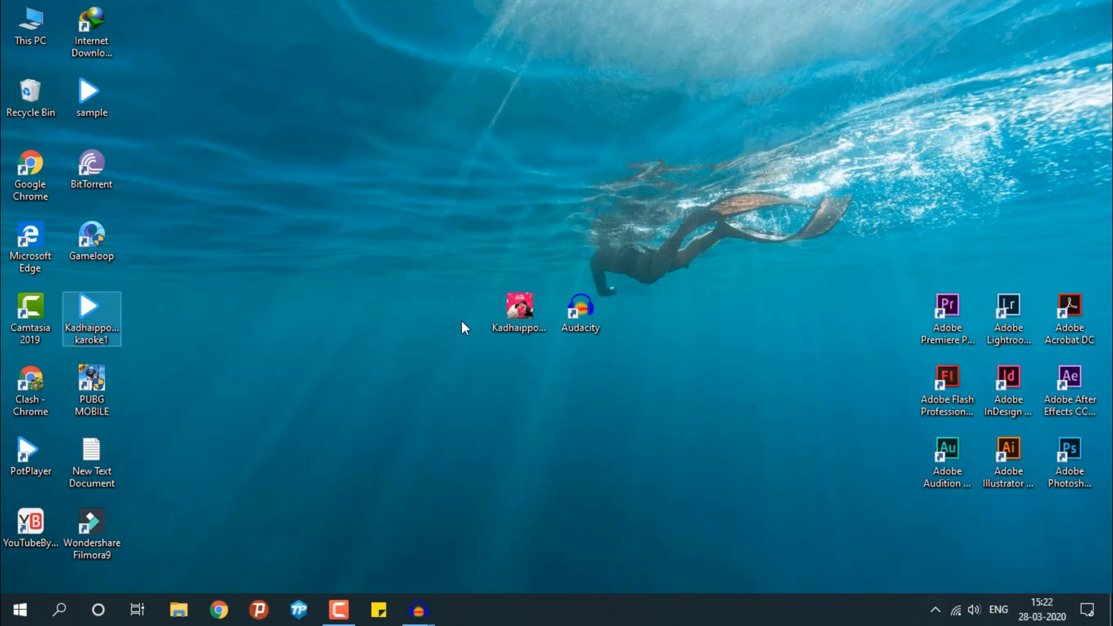
{"action": "left_click_drag", "start_coordinate": [93, 329], "coordinate": [458, 340]}
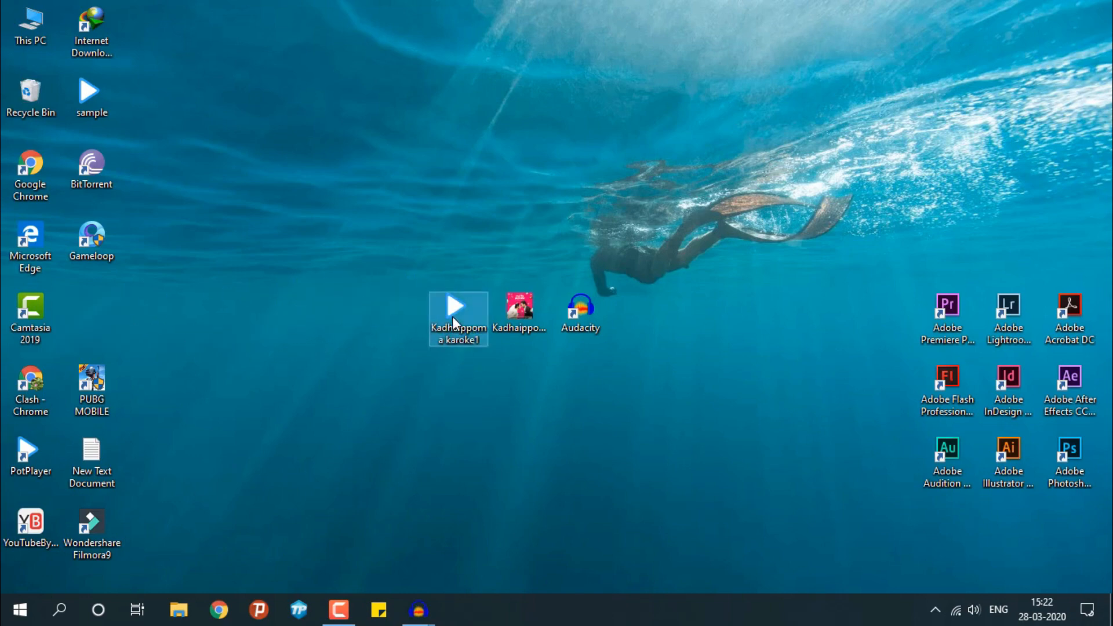
Play Kadhaippoma karoke1 in PotPlayer from about the 48-second mark and close the player
{"action": "double_click", "coordinate": [452, 316]}
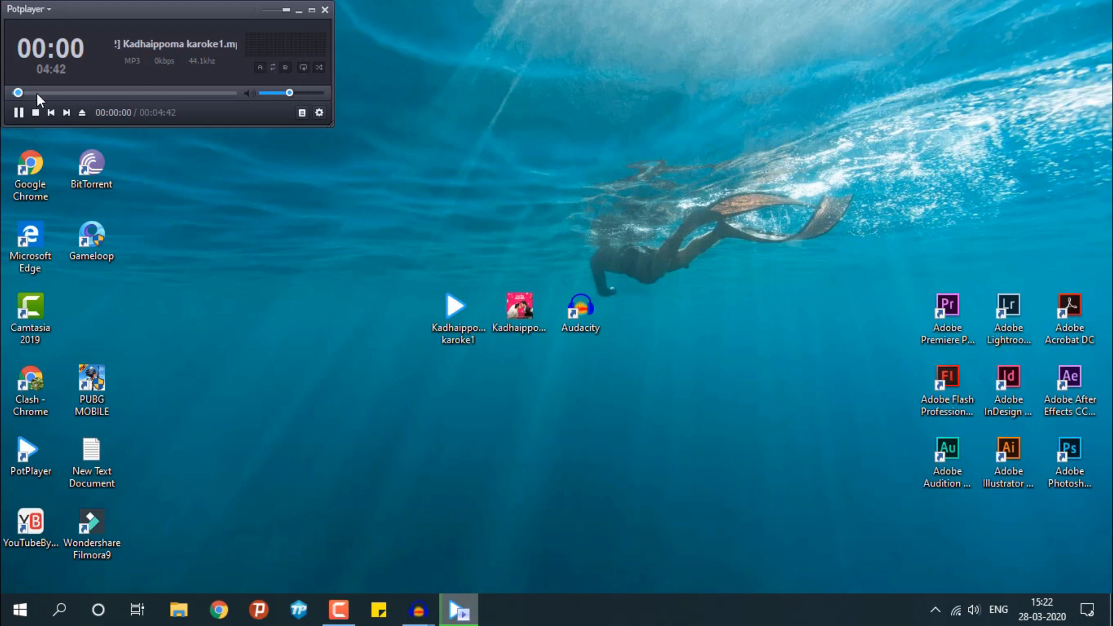
{"action": "left_click", "coordinate": [35, 93]}
{"action": "left_click_drag", "start_coordinate": [46, 96], "coordinate": [53, 96]}
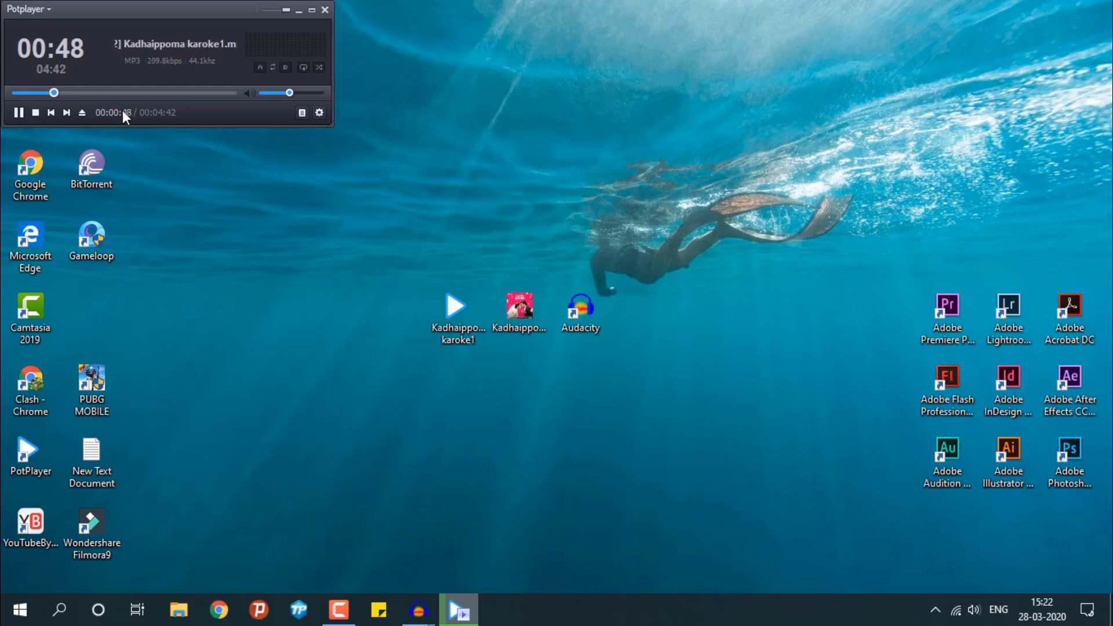
{"action": "left_click", "coordinate": [325, 10]}
Play the original Kadhaippoma-StarMusiQ.Top song in PotPlayer from about the 46-second mark for comparison, and close the player
{"action": "left_click", "coordinate": [523, 318]}
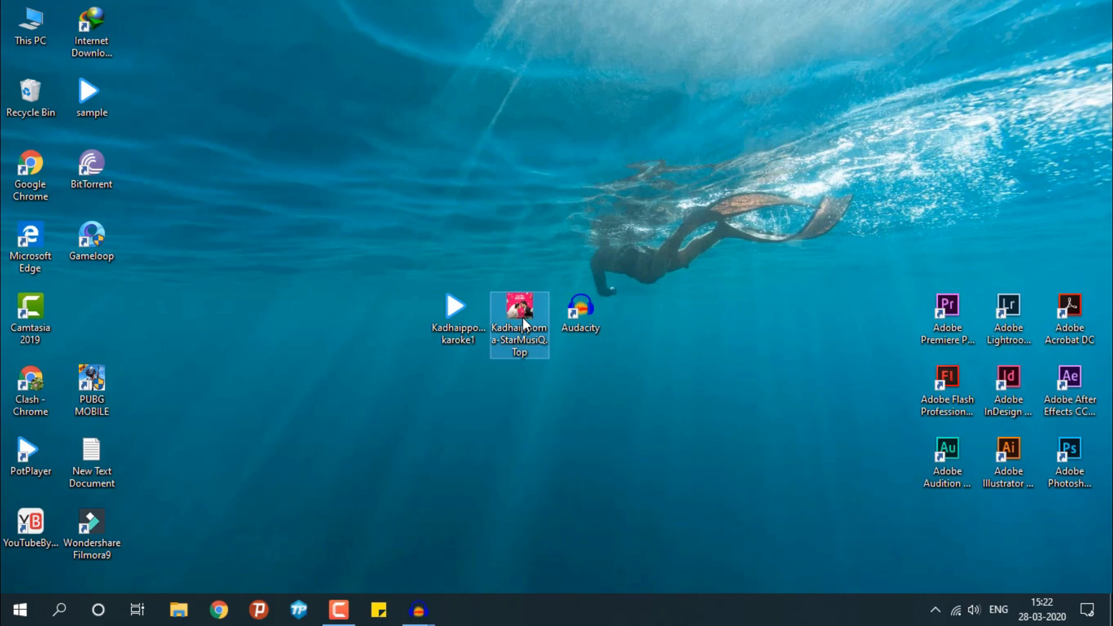
{"action": "double_click", "coordinate": [524, 322]}
{"action": "left_click", "coordinate": [59, 93]}
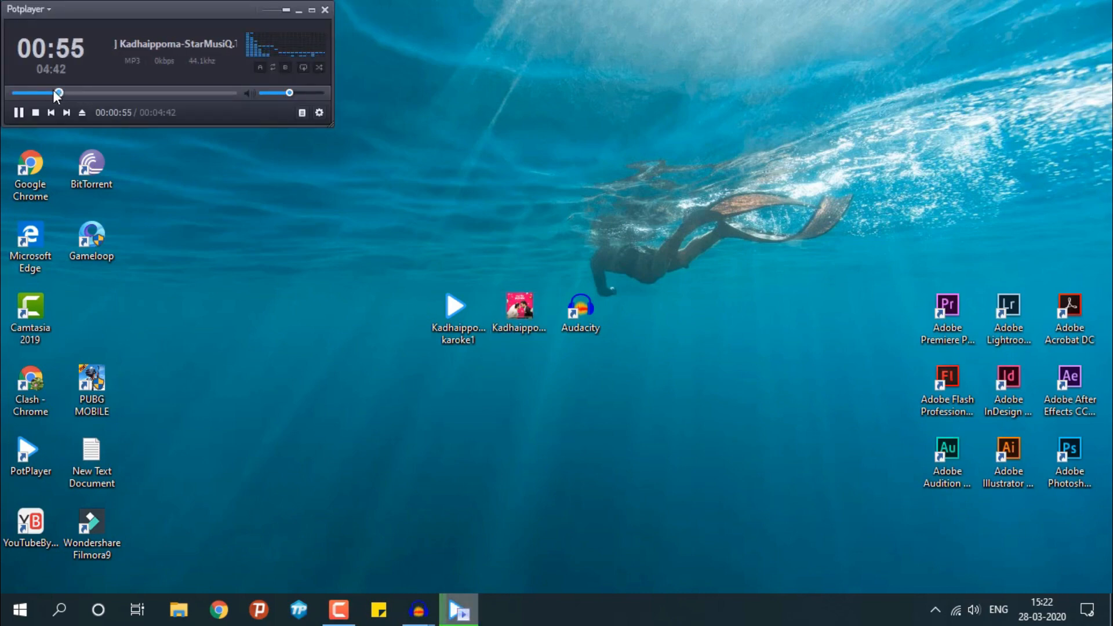
{"action": "left_click_drag", "start_coordinate": [54, 93], "coordinate": [51, 92]}
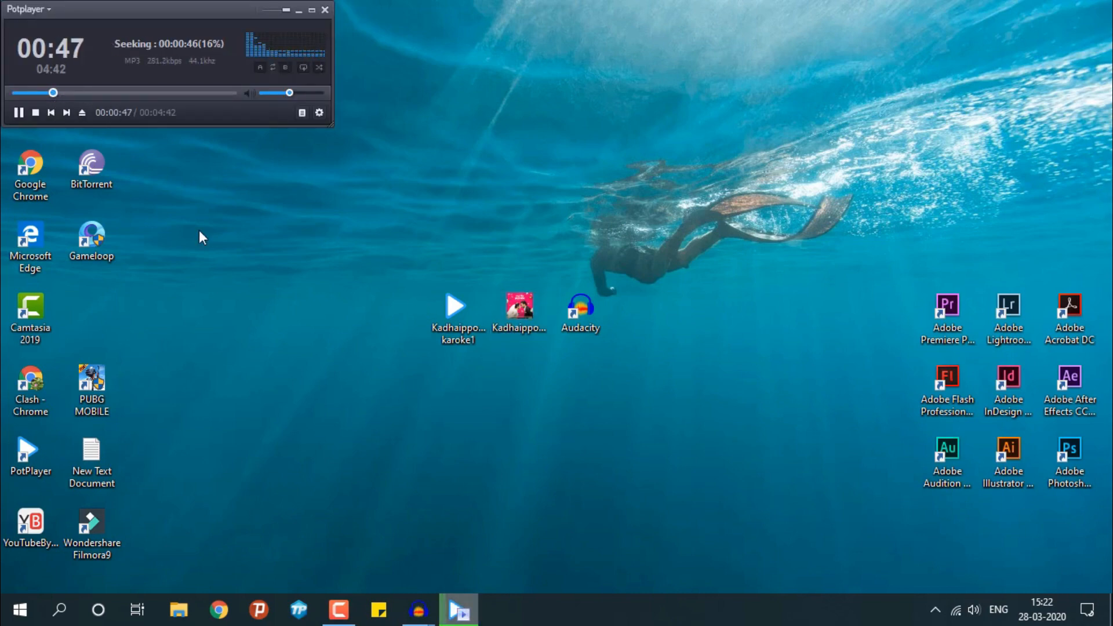
{"action": "left_click", "coordinate": [325, 10]}
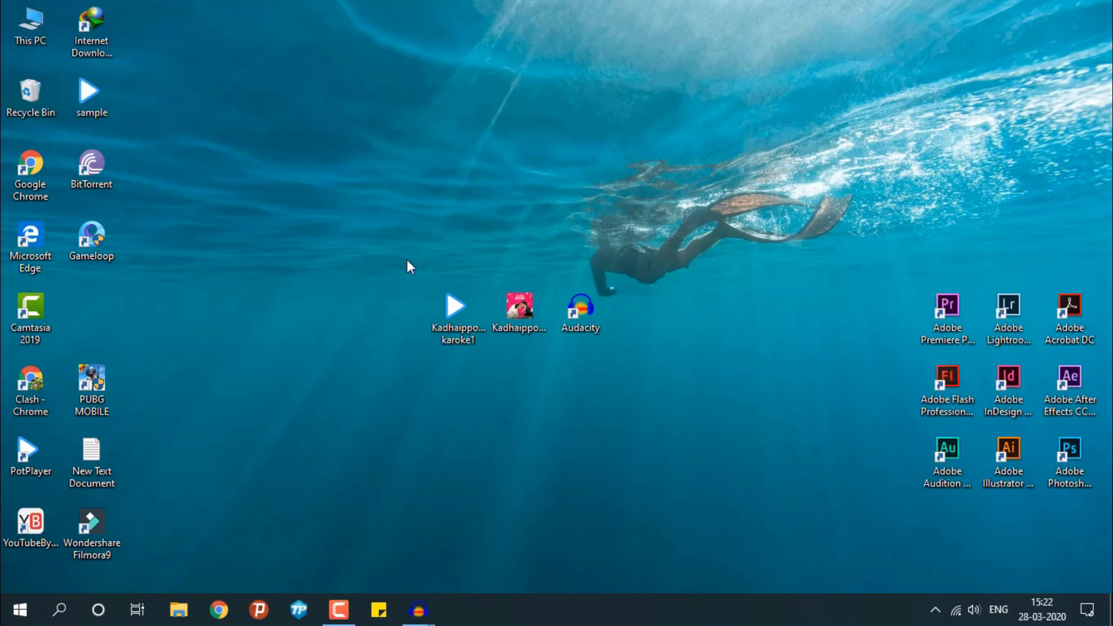